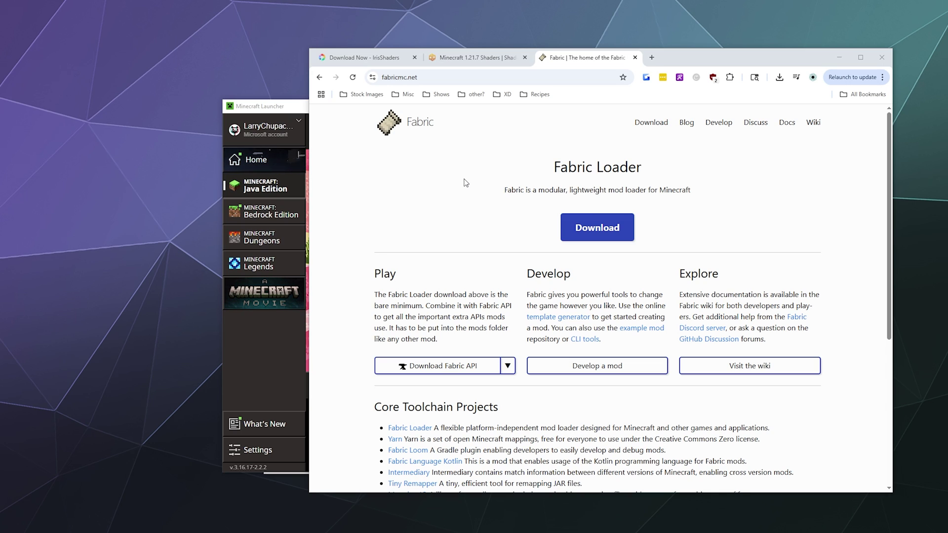
Download the universal jar of the Fabric installer for Minecraft Launcher and save it in the Minecraft 1.21.7 folder.
{"action": "left_click", "coordinate": [235, 366]}
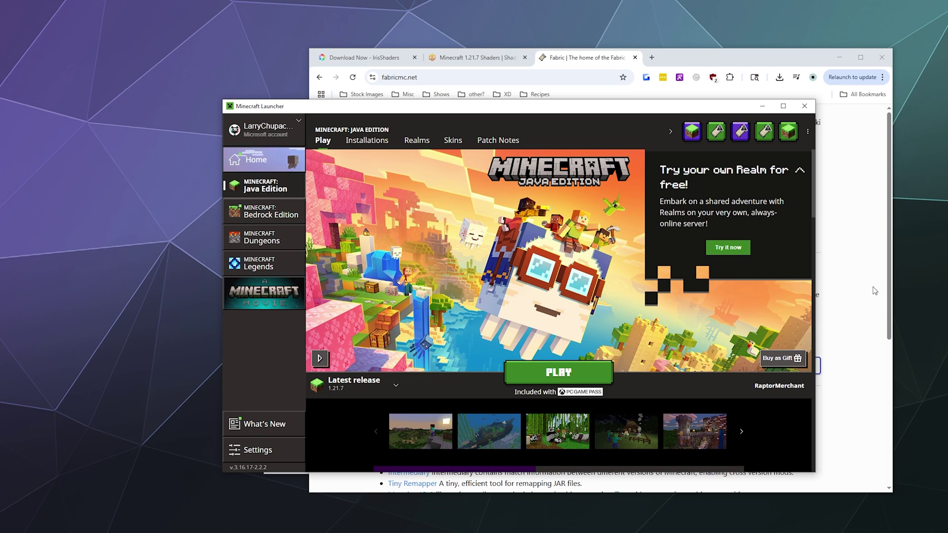
{"action": "left_click", "coordinate": [856, 236]}
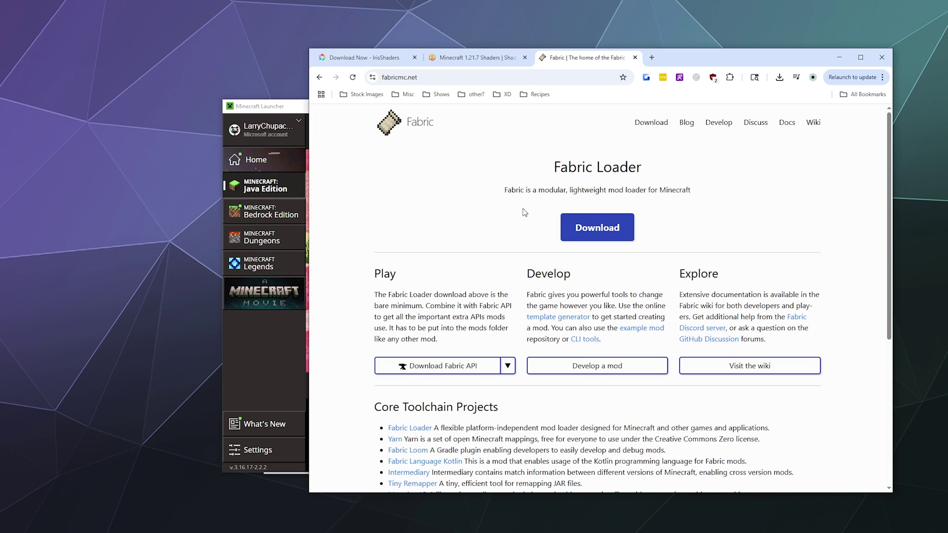
{"action": "left_click", "coordinate": [607, 231]}
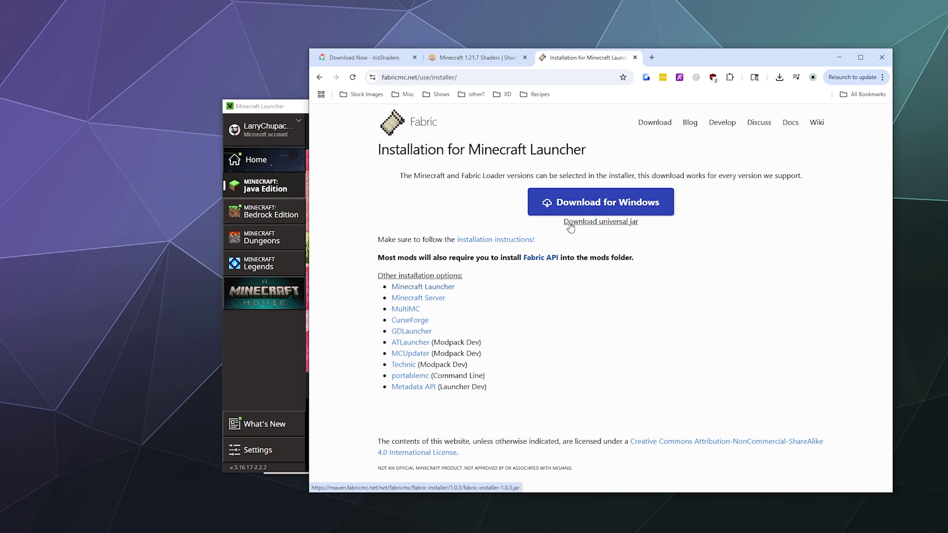
{"action": "left_click", "coordinate": [571, 226]}
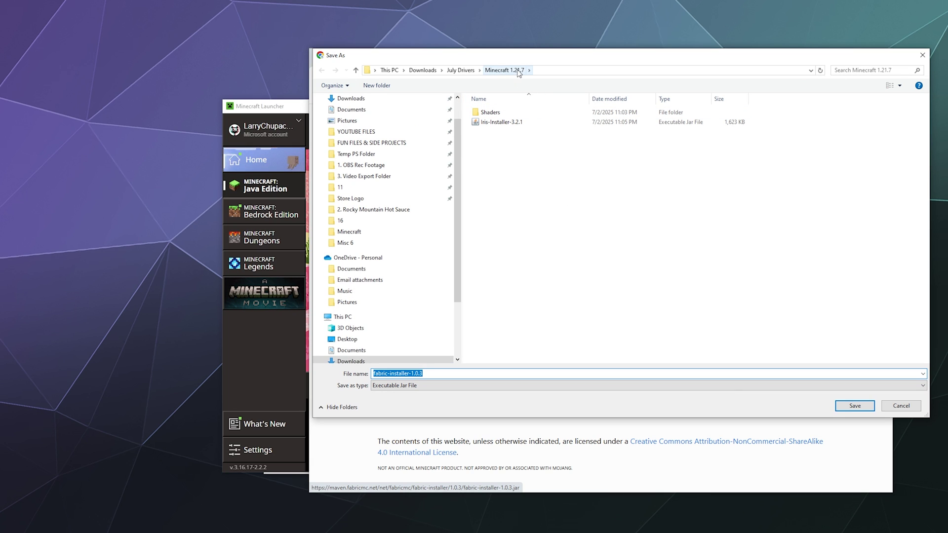
{"action": "left_click", "coordinate": [853, 406]}
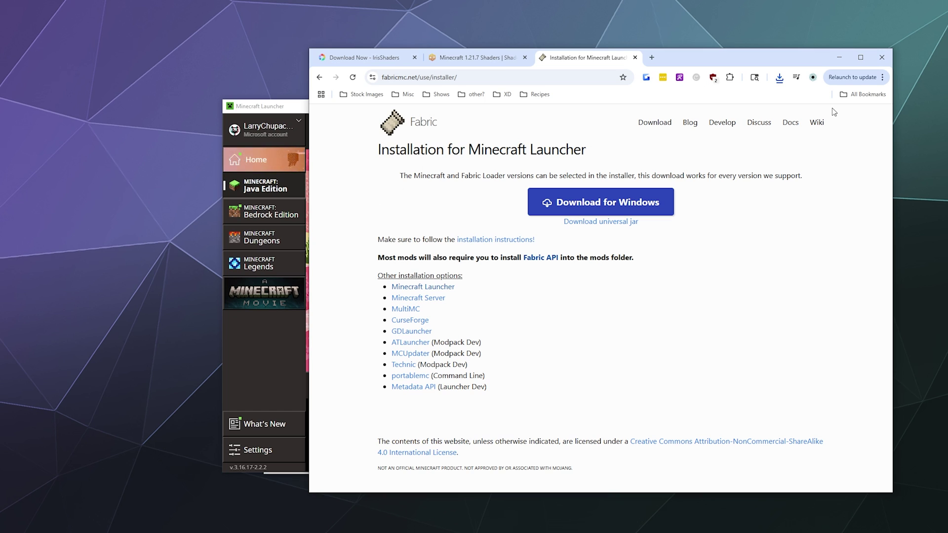
Locate the downloaded fabric-installer-1.0.3 in its folder and open it with Java(TM) Platform SE binary, always using that app for .jar files.
{"action": "left_click", "coordinate": [780, 77]}
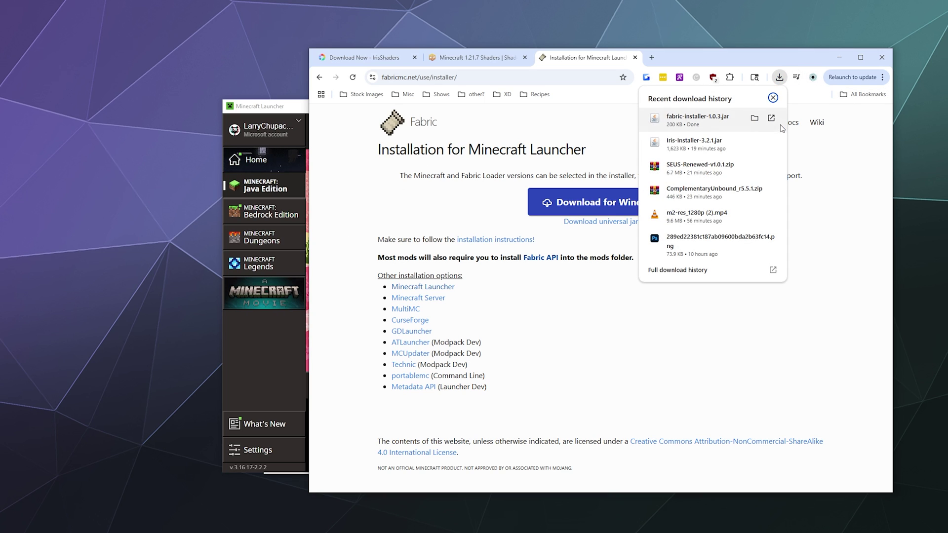
{"action": "left_click", "coordinate": [755, 118]}
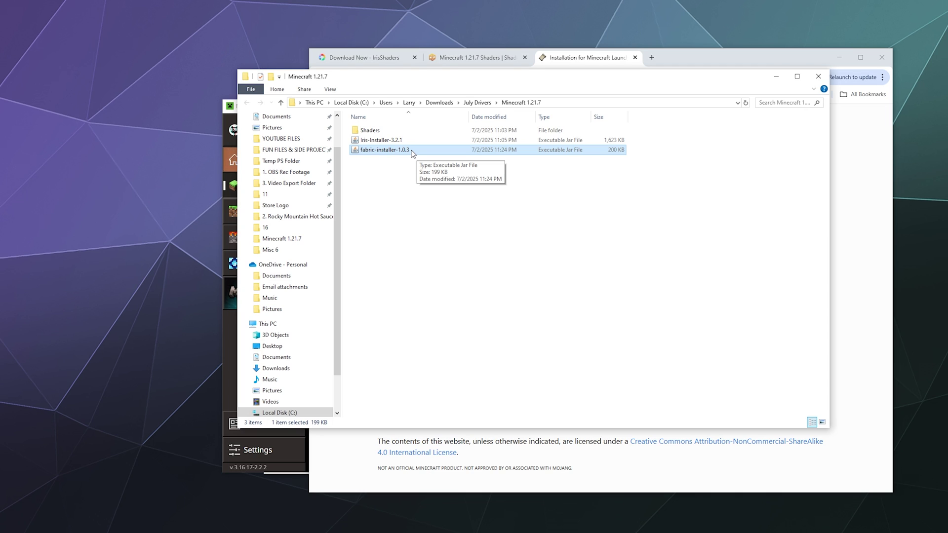
{"action": "right_click", "coordinate": [411, 150]}
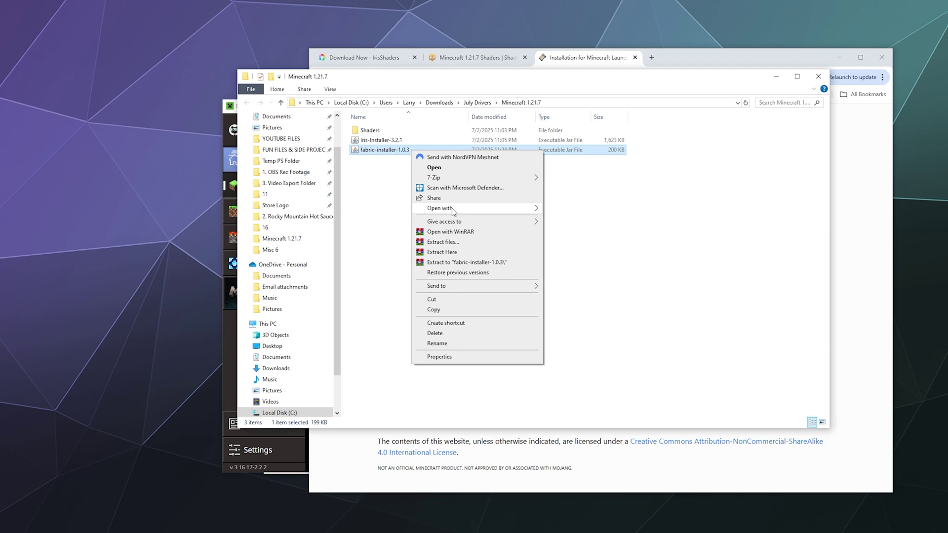
{"action": "mouse_move", "coordinate": [452, 209]}
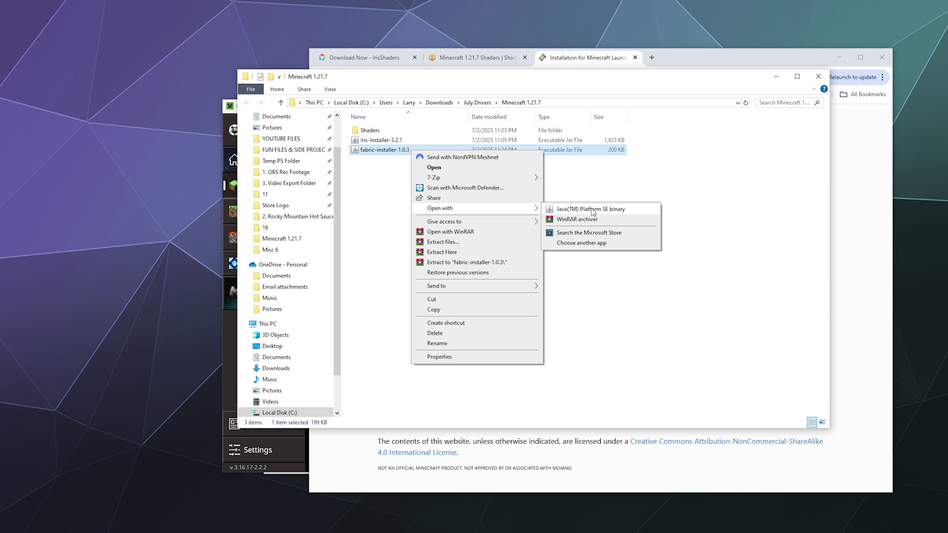
{"action": "left_click", "coordinate": [582, 243]}
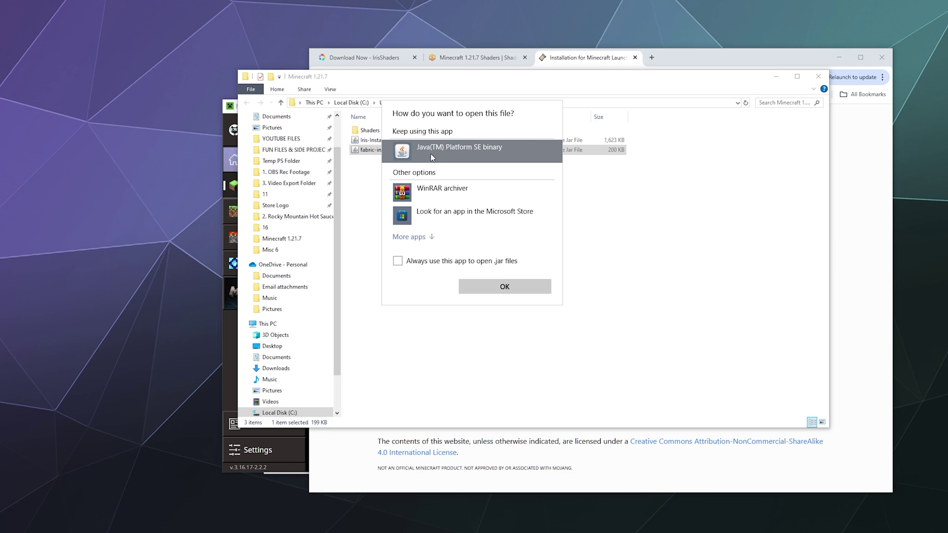
{"action": "left_click", "coordinate": [397, 261]}
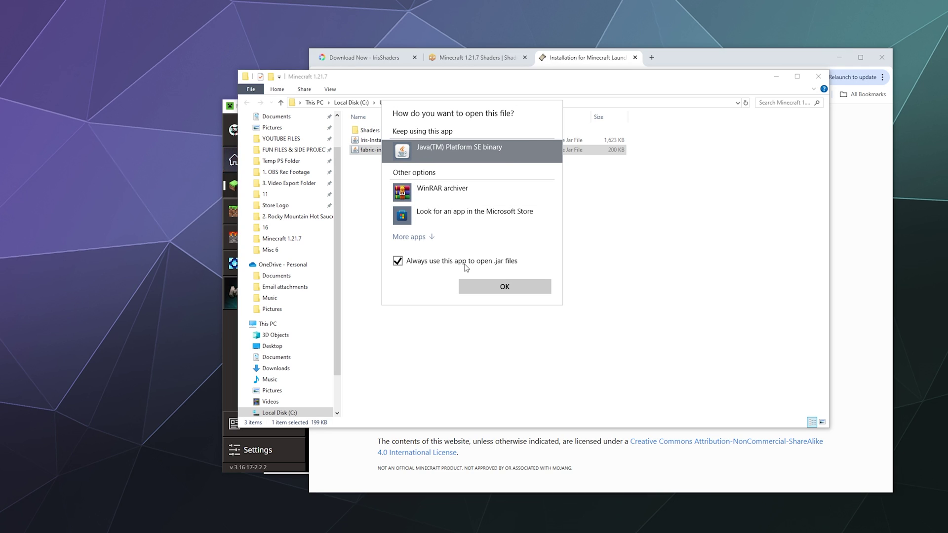
{"action": "left_click", "coordinate": [505, 287]}
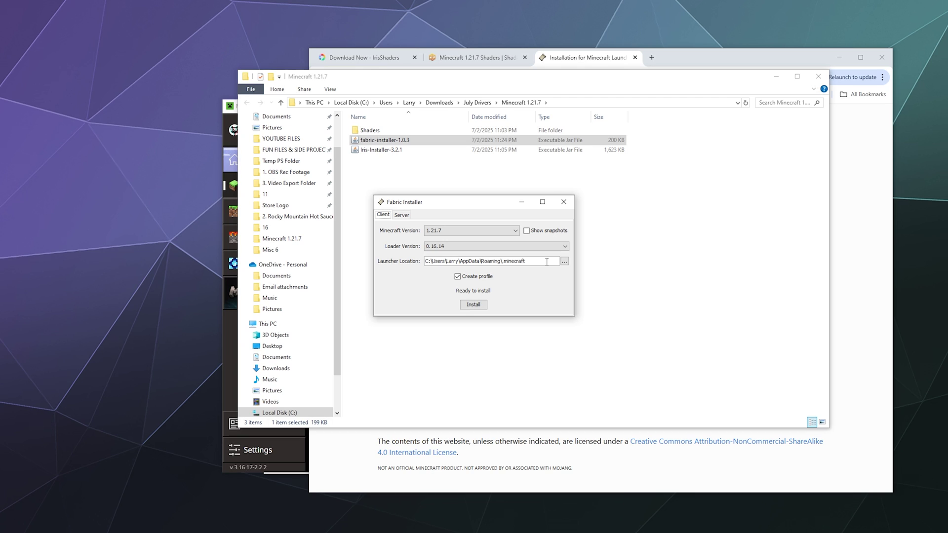
Choose Minecraft version 1.21.7 in the Fabric Installer and start the client installation.
{"action": "left_click_drag", "start_coordinate": [492, 205], "coordinate": [534, 200]}
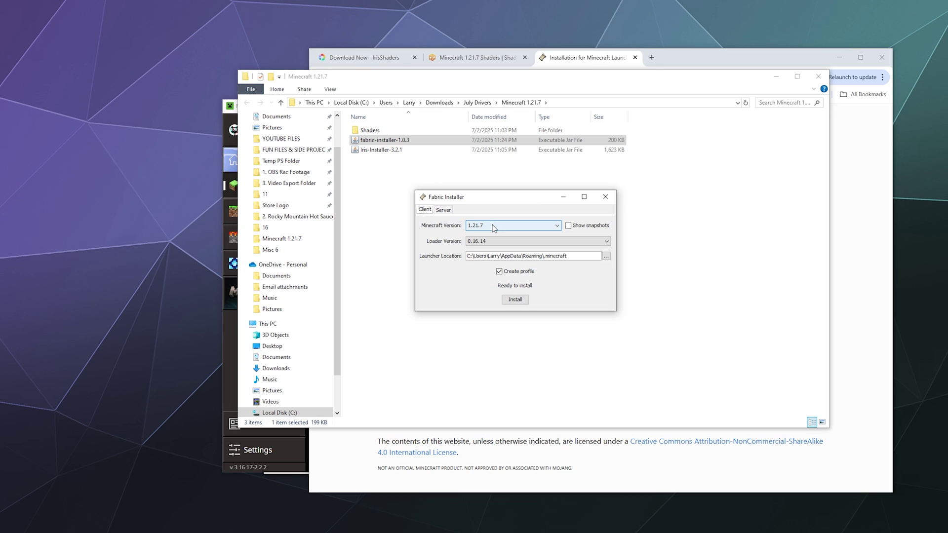
{"action": "left_click", "coordinate": [493, 227]}
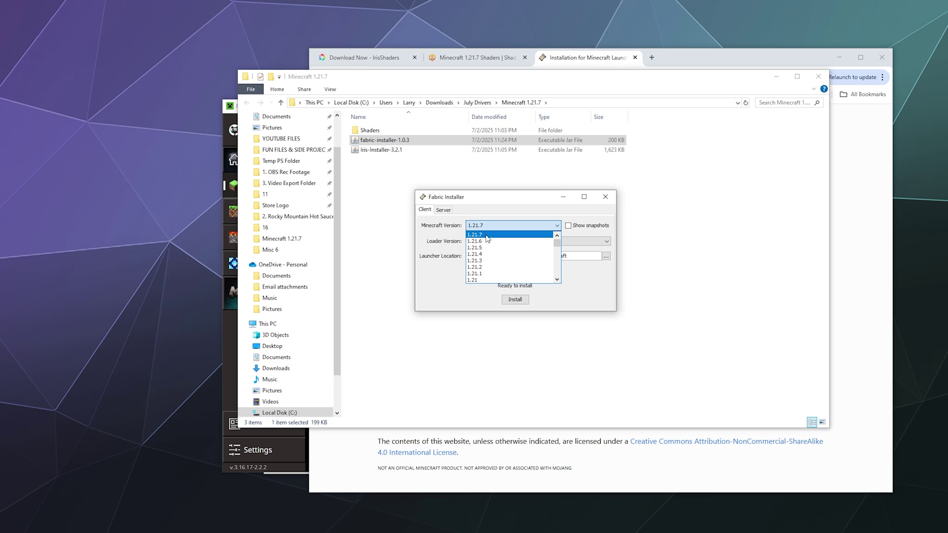
{"action": "scroll", "coordinate": [487, 244], "scroll_direction": "down", "scroll_amount": 10}
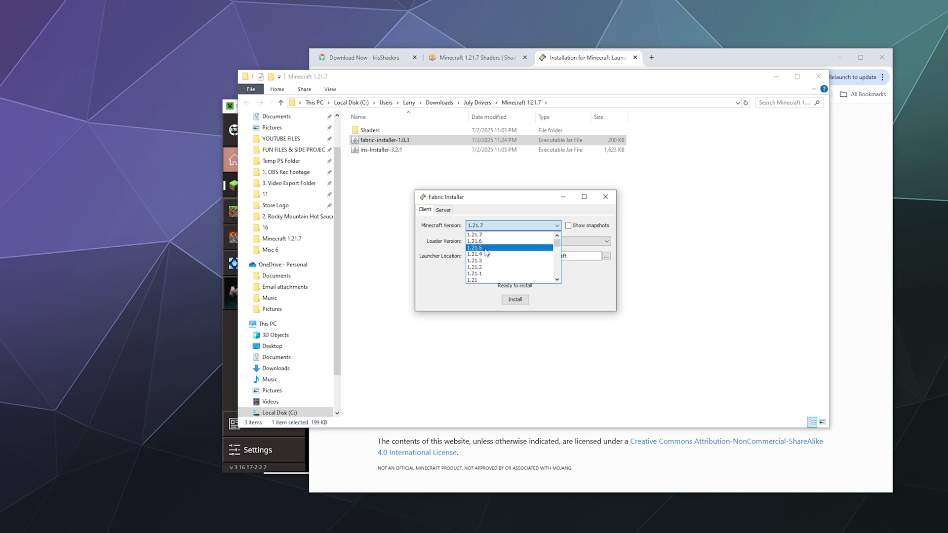
{"action": "scroll", "coordinate": [487, 247], "scroll_direction": "down", "scroll_amount": 1}
{"action": "scroll", "coordinate": [482, 281], "scroll_direction": "up", "scroll_amount": 11}
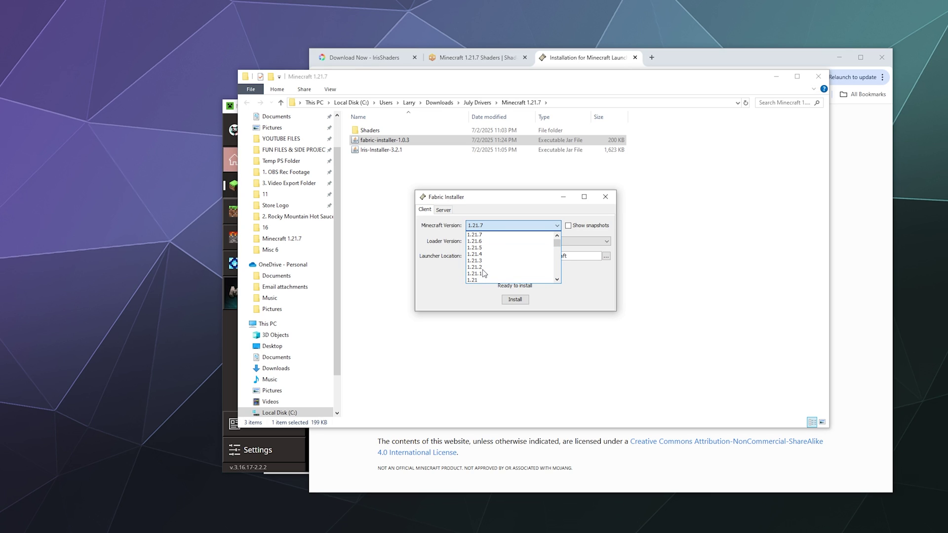
{"action": "left_click", "coordinate": [487, 235]}
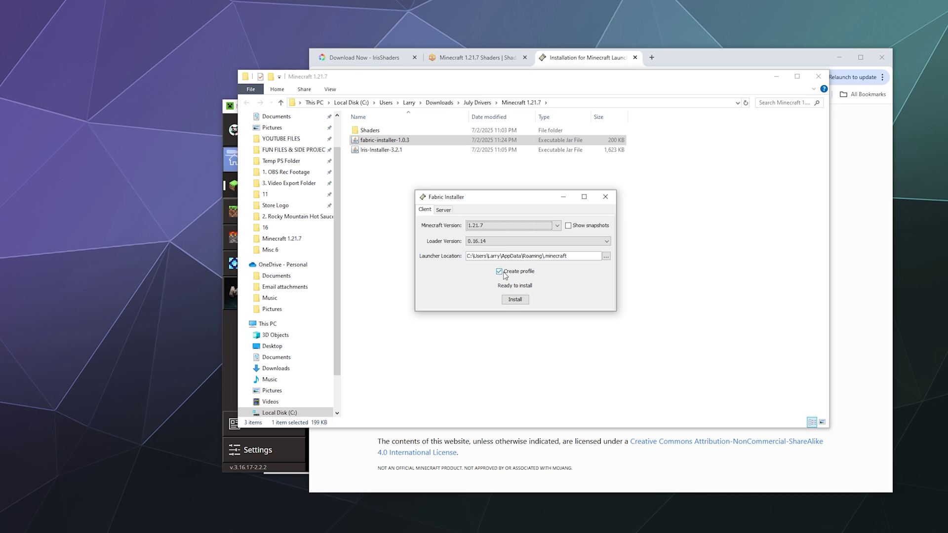
{"action": "left_click", "coordinate": [509, 298]}
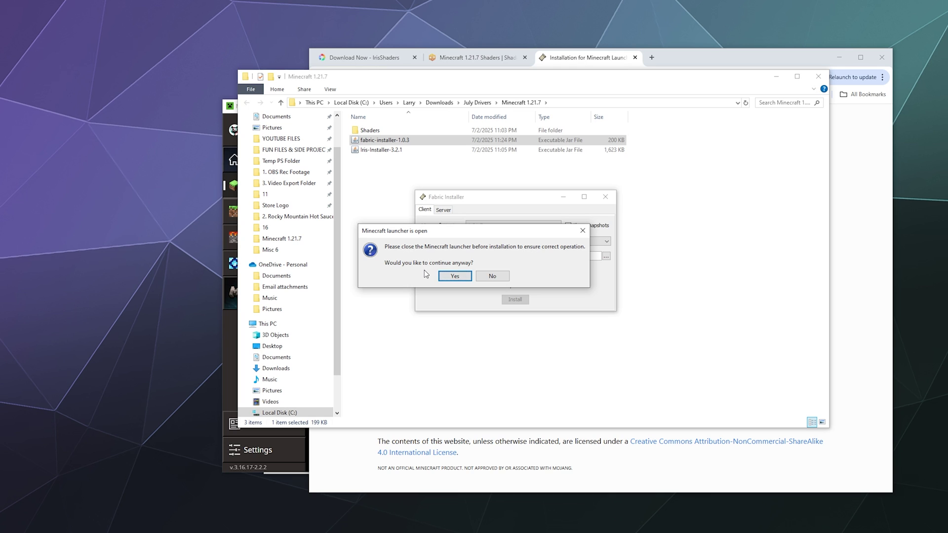
Close the Minecraft Launcher, continue the Fabric installation to completion, and close the installer.
{"action": "left_click", "coordinate": [231, 168]}
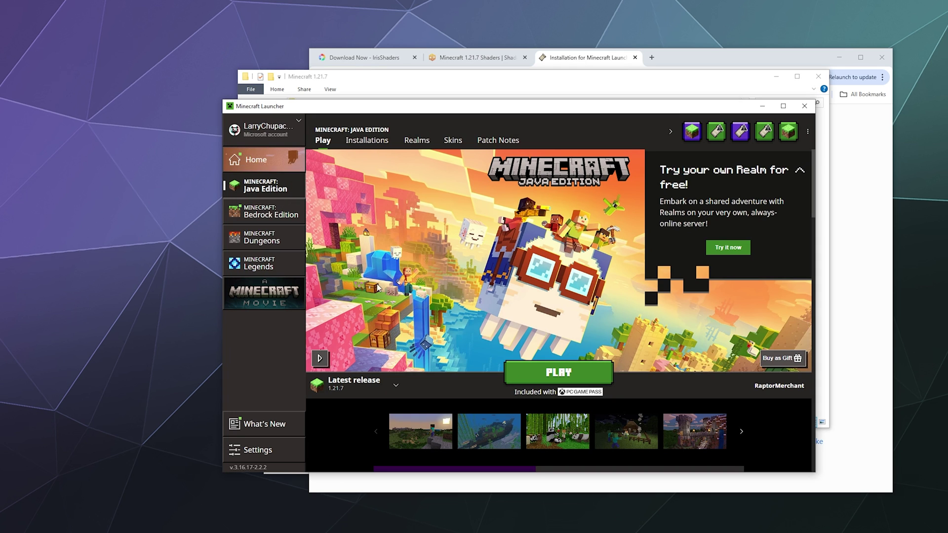
{"action": "left_click", "coordinate": [805, 106]}
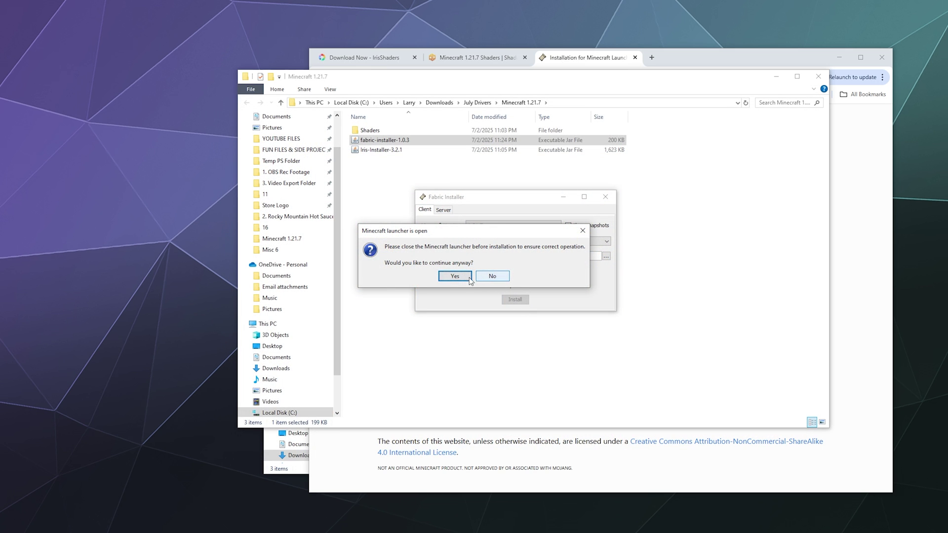
{"action": "key", "text": "Return"}
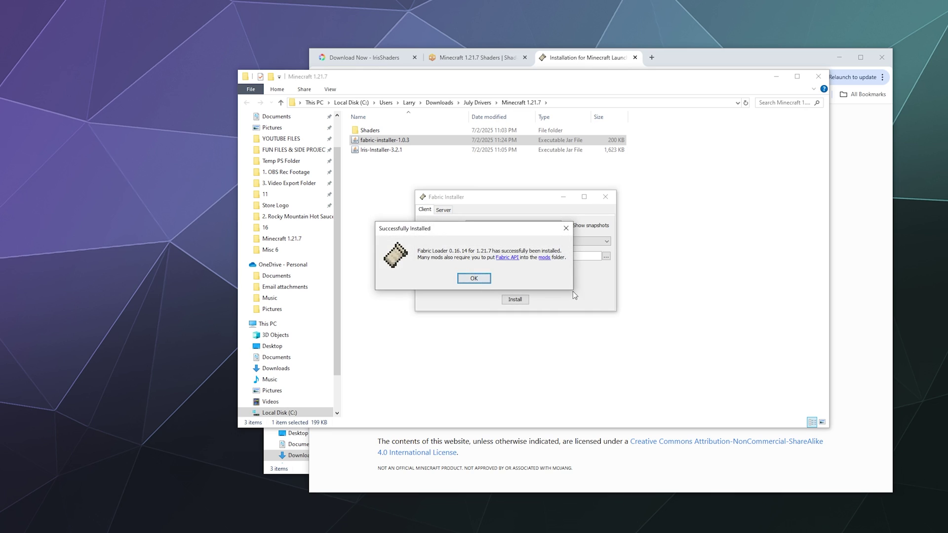
{"action": "left_click", "coordinate": [473, 279]}
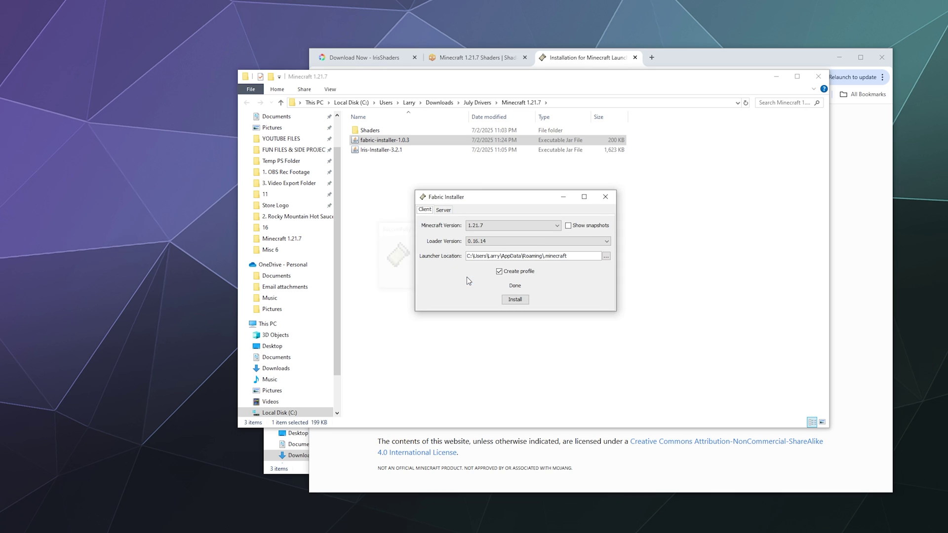
{"action": "left_click", "coordinate": [606, 199]}
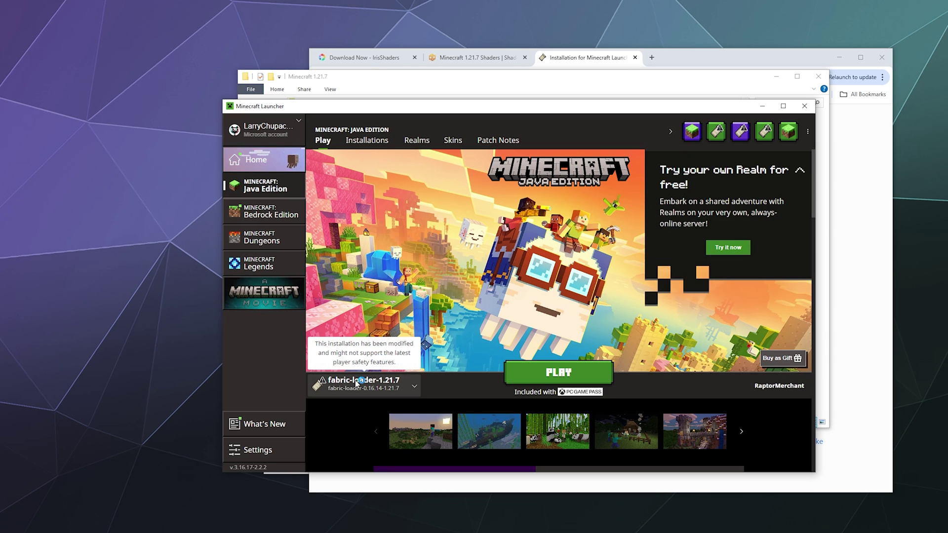
In the Minecraft Launcher's Java Edition installations, open the fabric-loader-1.21.7 game folder and go into its mods folder.
{"action": "left_click", "coordinate": [342, 389]}
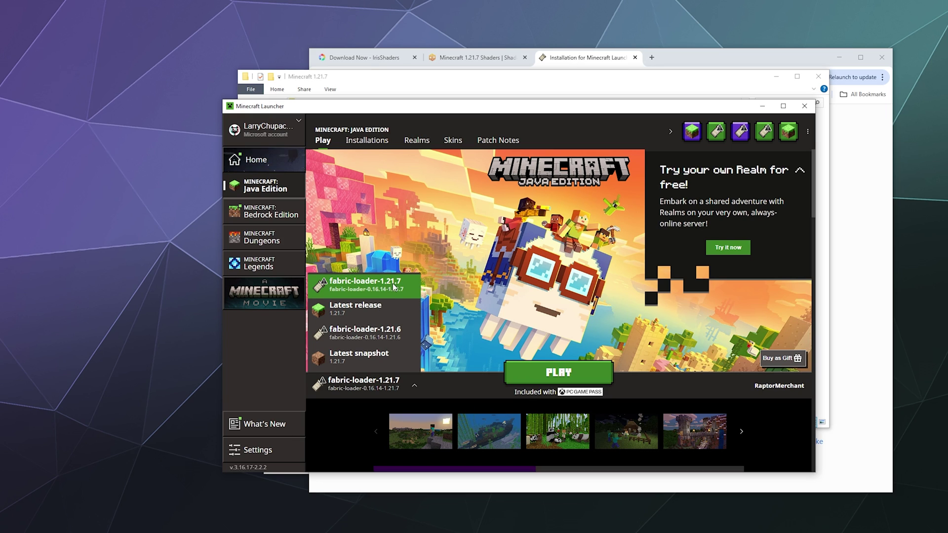
{"action": "left_click", "coordinate": [385, 174]}
{"action": "left_click", "coordinate": [379, 142]}
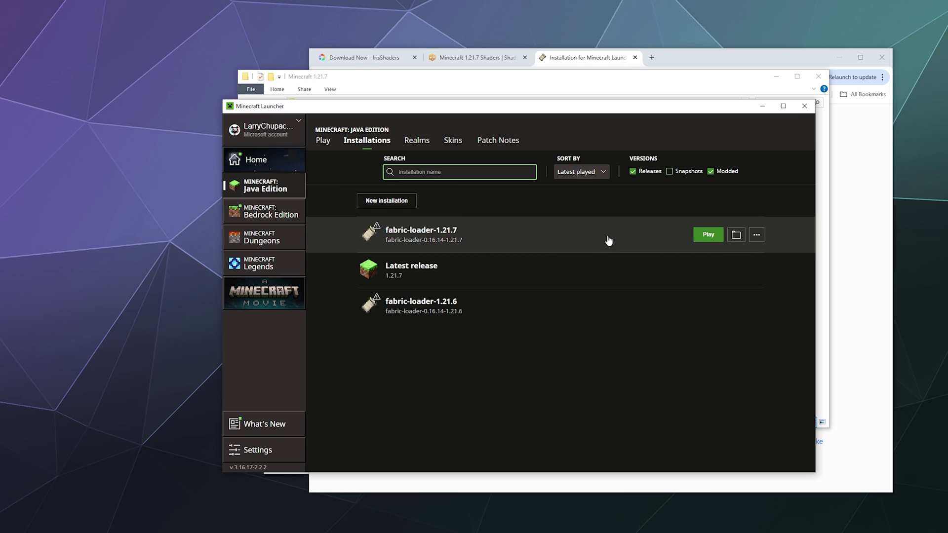
{"action": "left_click", "coordinate": [736, 235]}
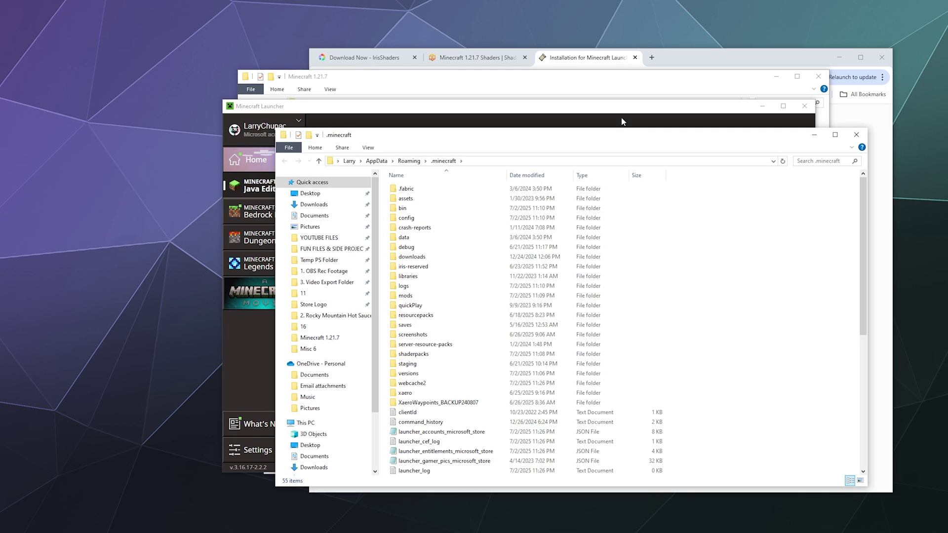
{"action": "left_click_drag", "start_coordinate": [623, 121], "coordinate": [569, 112]}
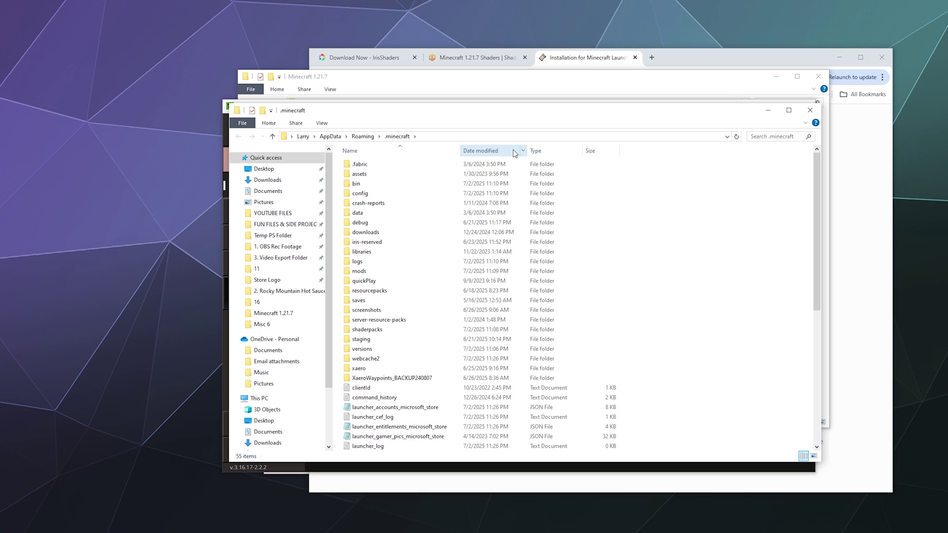
{"action": "double_click", "coordinate": [365, 272]}
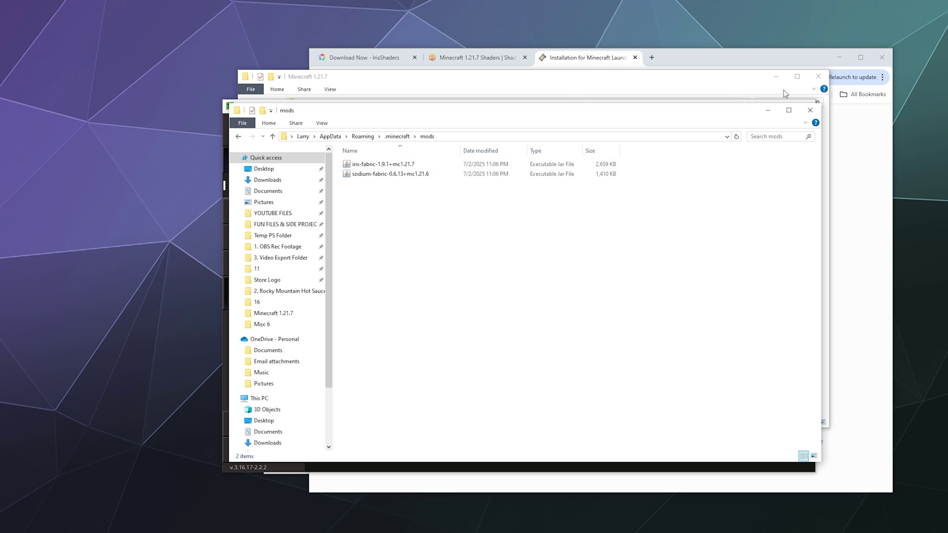
Move the mods folder window aside and bring the browser with the Fabric installer page back to the front.
{"action": "left_click_drag", "start_coordinate": [696, 107], "coordinate": [649, 188]}
{"action": "left_click", "coordinate": [868, 156]}
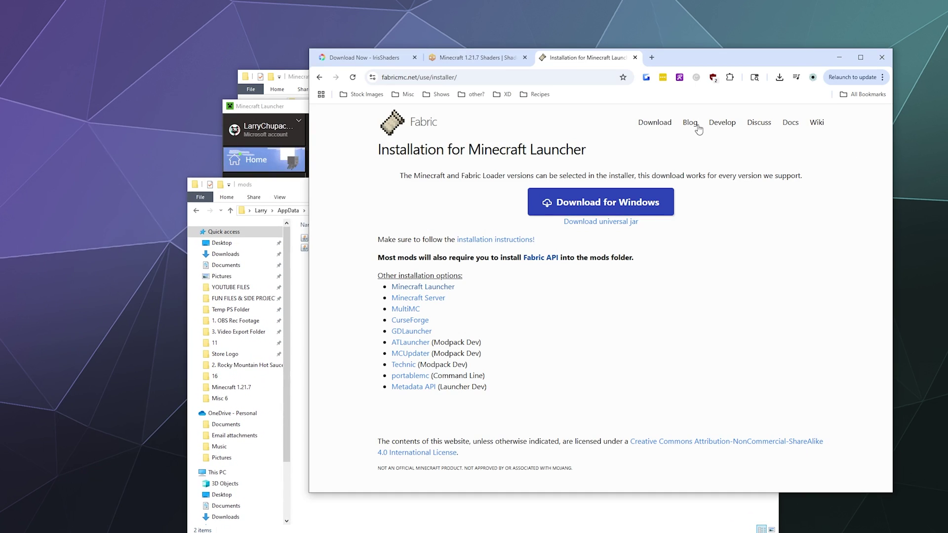
{"action": "left_click", "coordinate": [650, 129]}
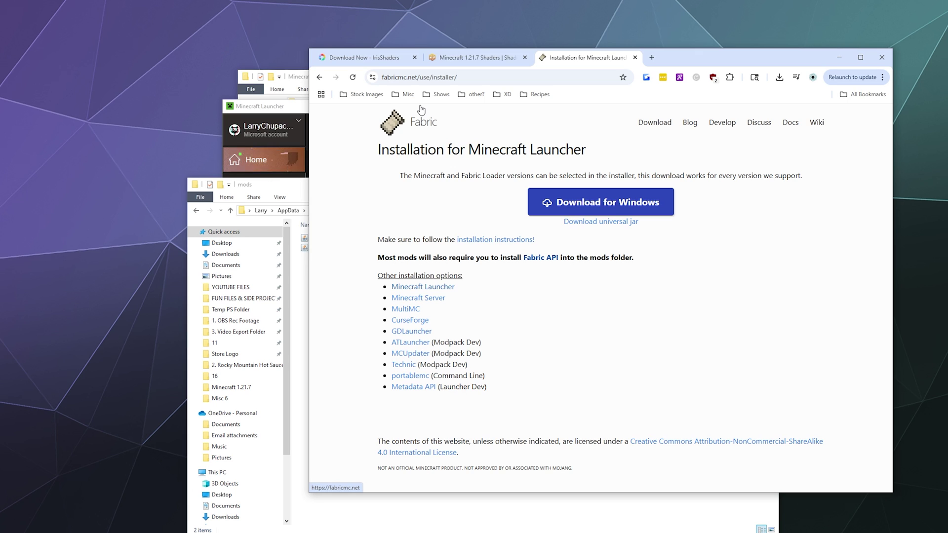
{"action": "left_click_drag", "start_coordinate": [675, 62], "coordinate": [644, 72]}
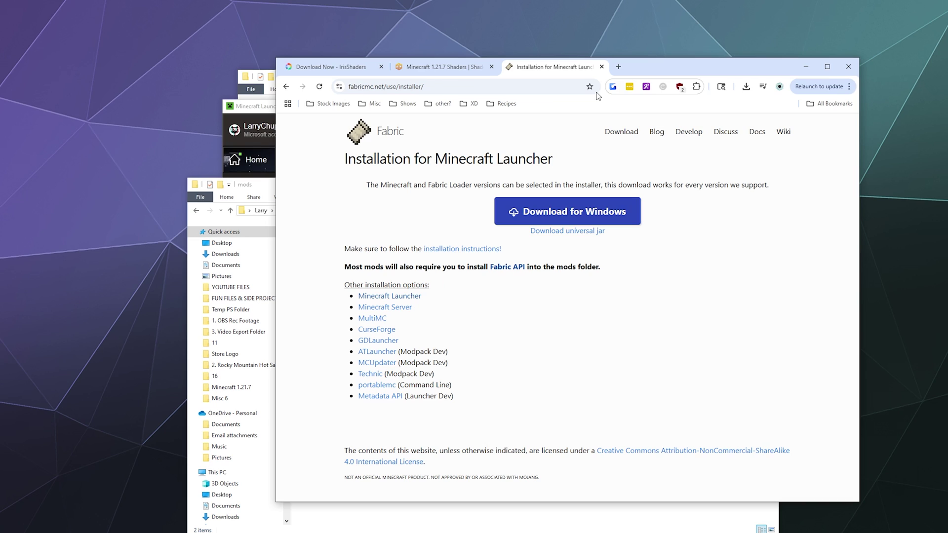